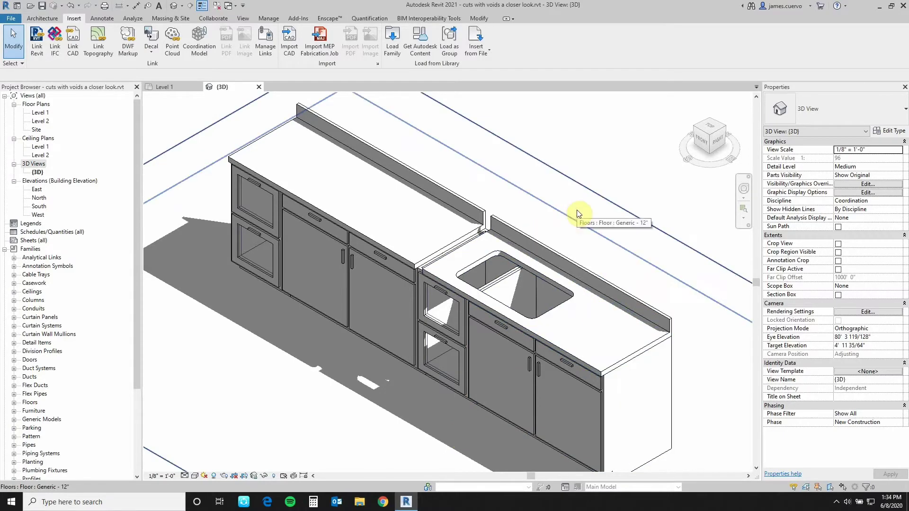
Step: Load the Sink Kitchen-Double.rfa family into the project
left_click(395, 49)
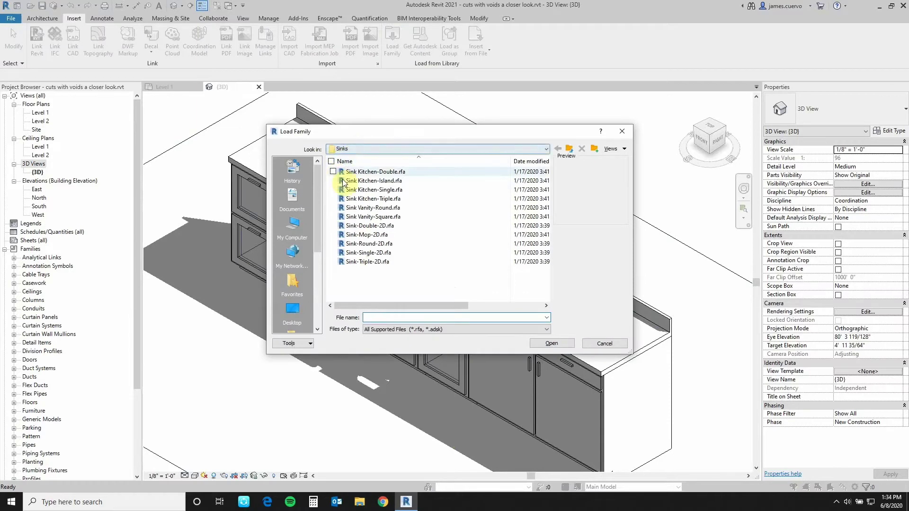
left_click(383, 174)
left_click(562, 344)
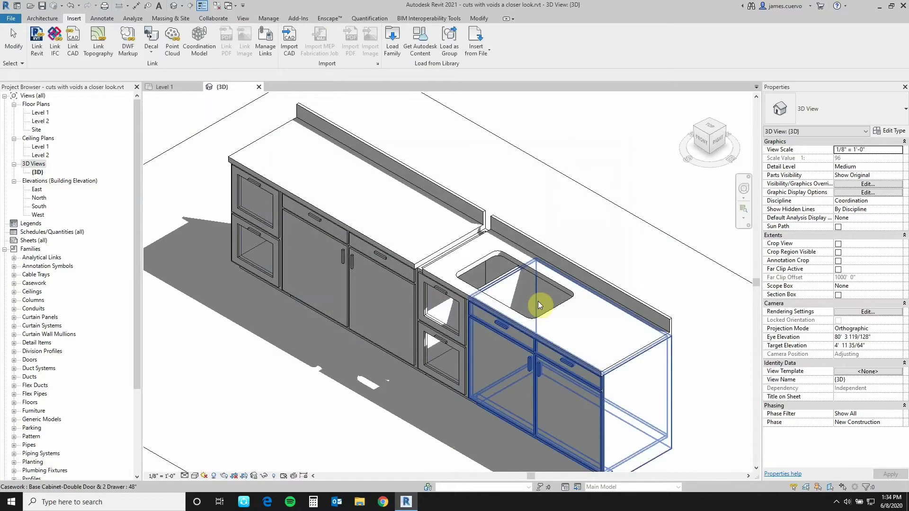
Step: Place one Sink Kitchen-Double component in the countertop's sink opening
left_click(42, 18)
left_click(120, 43)
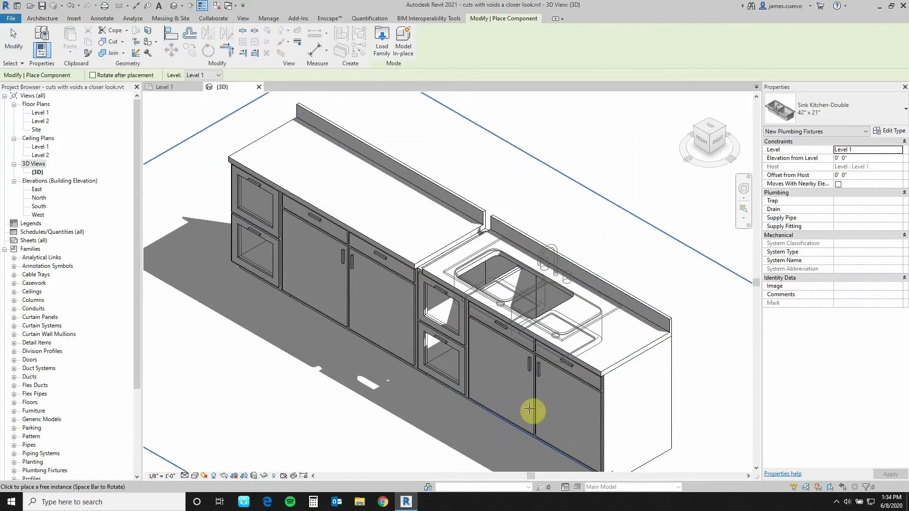
left_click(521, 413)
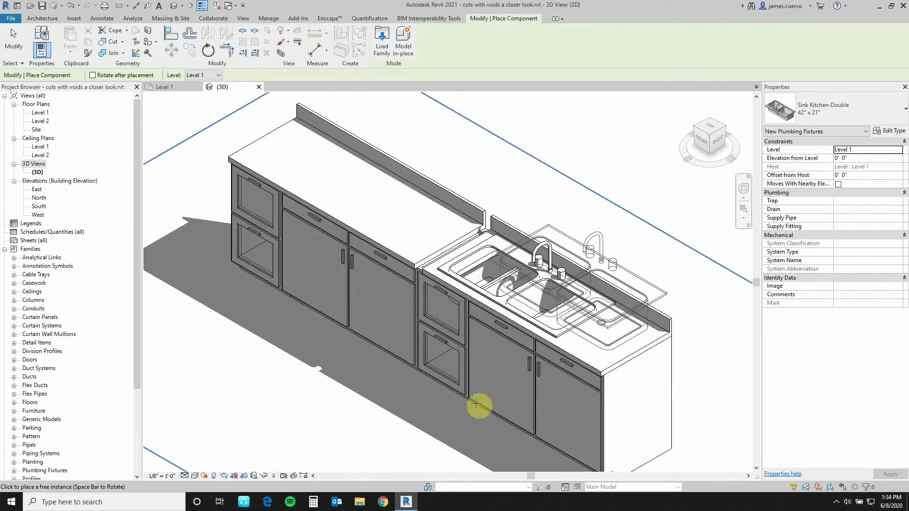
key("Escape")
key("Escape")
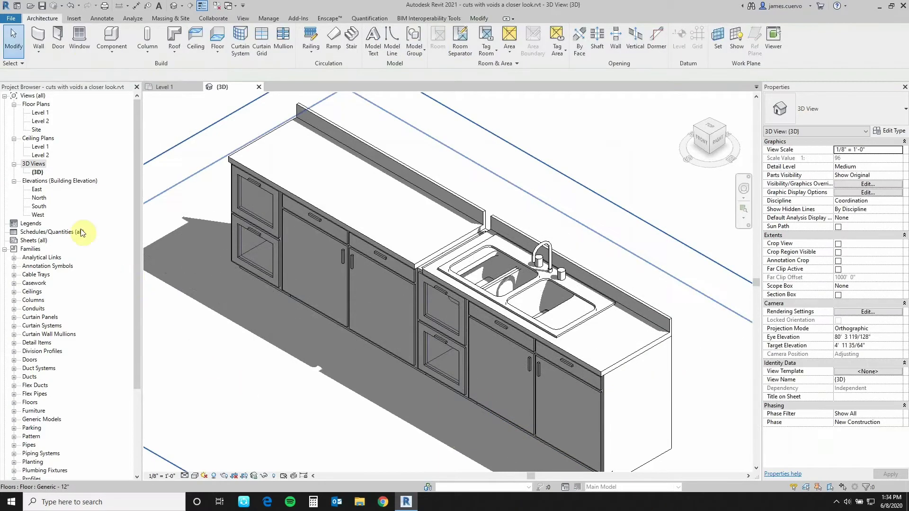
Step: On Level 1, stretch the countertop's sink opening to 3' 3 1/16", locking its edge and trimming the right end
double_click(38, 113)
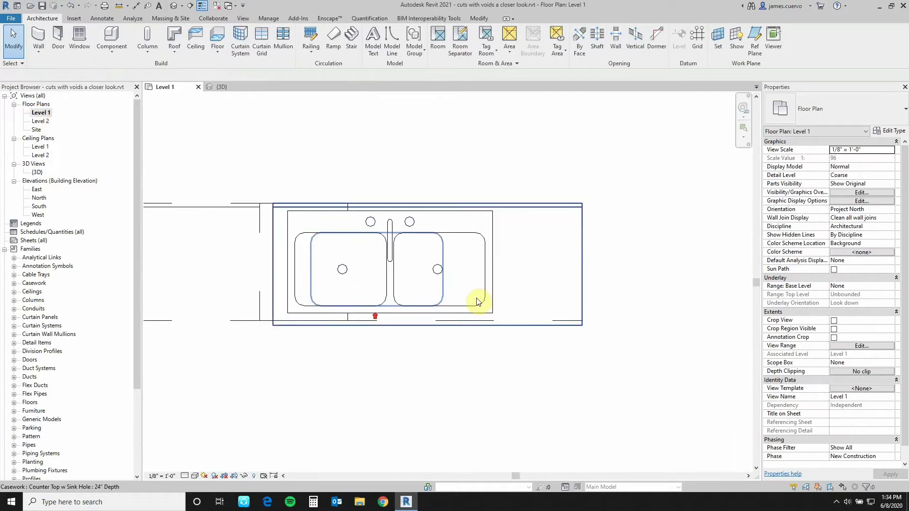
left_click(582, 275)
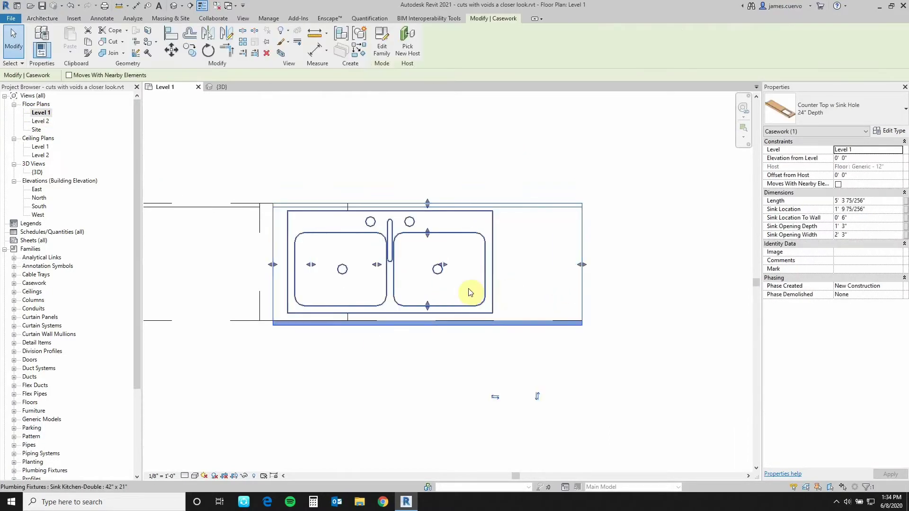
left_click_drag(472, 272, 487, 272)
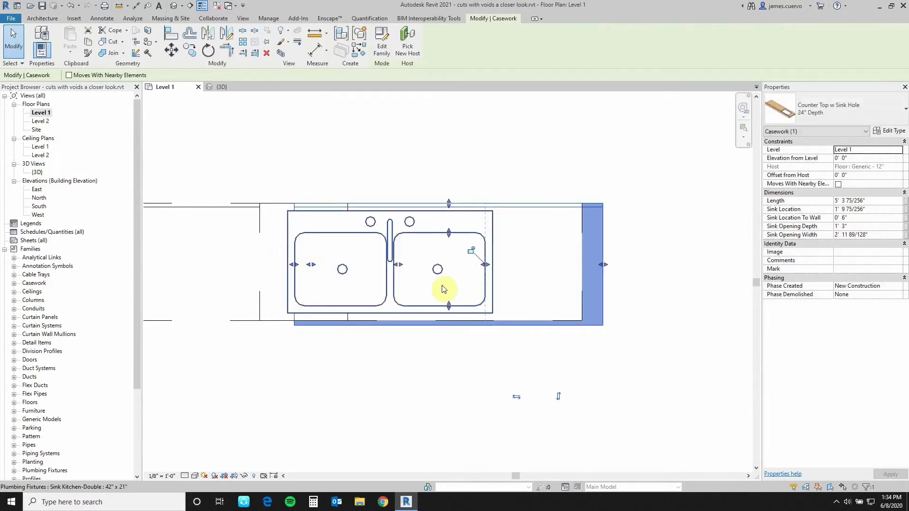
left_click(471, 250)
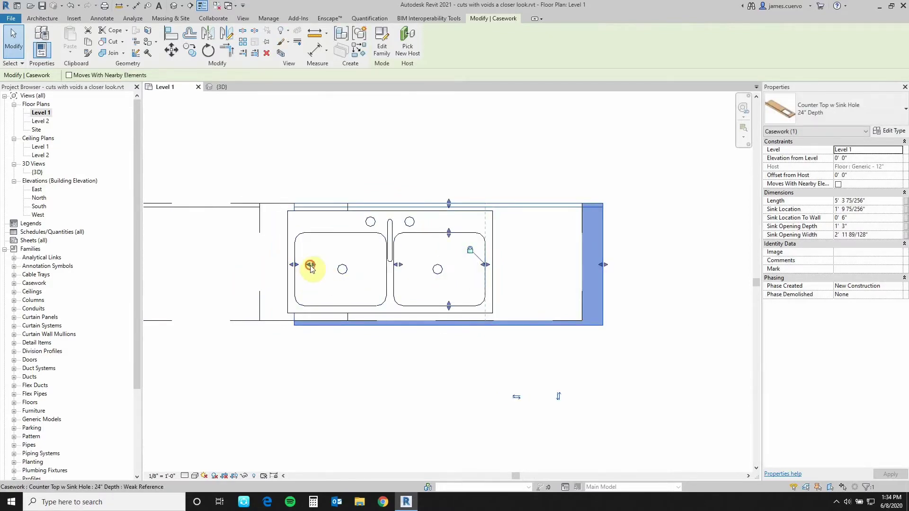
mouse_move(310, 267)
left_mouse_down()
mouse_move(301, 245)
mouse_move(296, 258)
mouse_move(269, 264)
mouse_move(300, 263)
mouse_move(292, 265)
left_mouse_up()
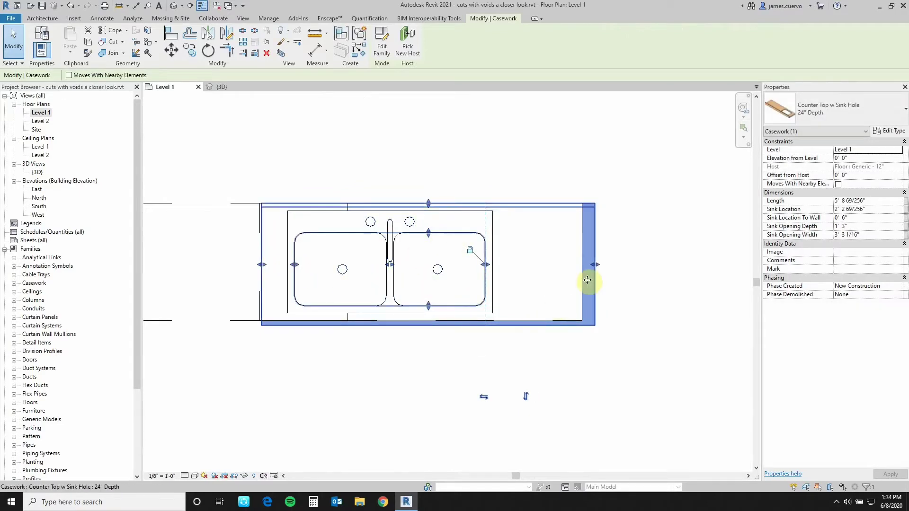
left_click_drag(591, 265, 580, 265)
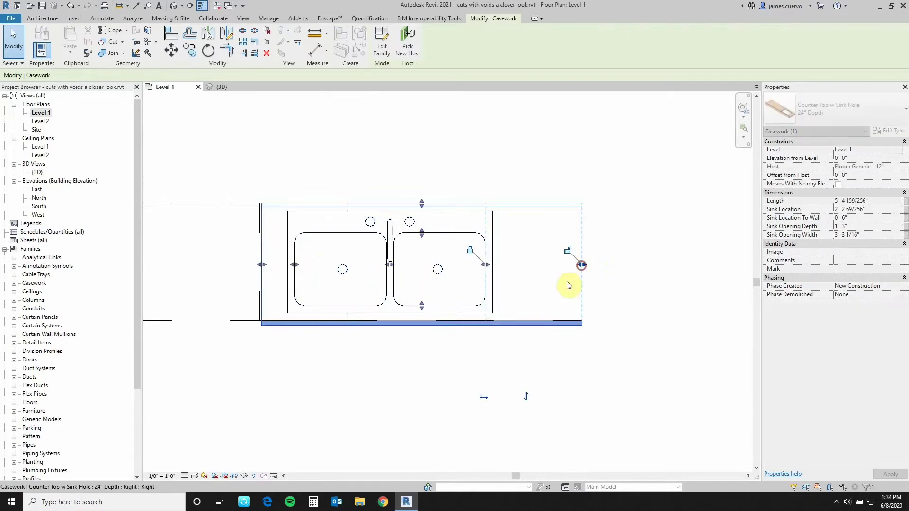
left_click(424, 369)
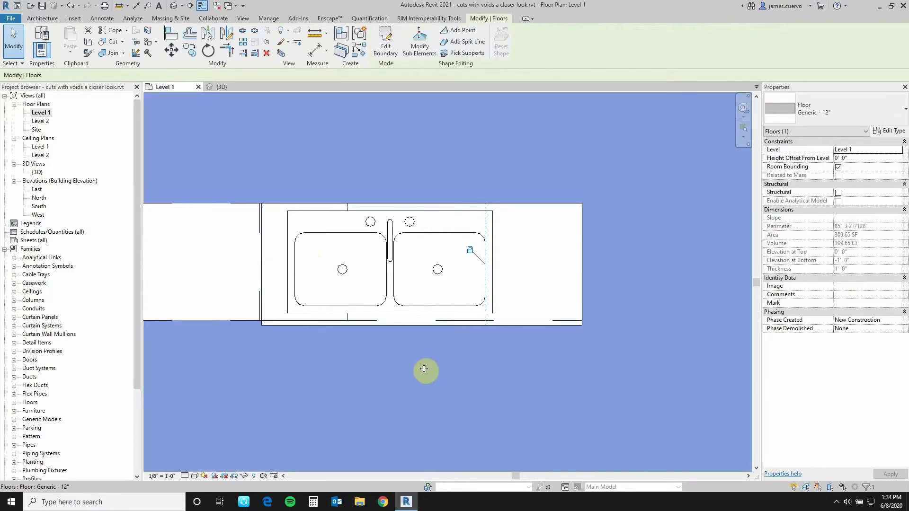
Step: Switch to the {3D} view and select the placed double sink
double_click(37, 172)
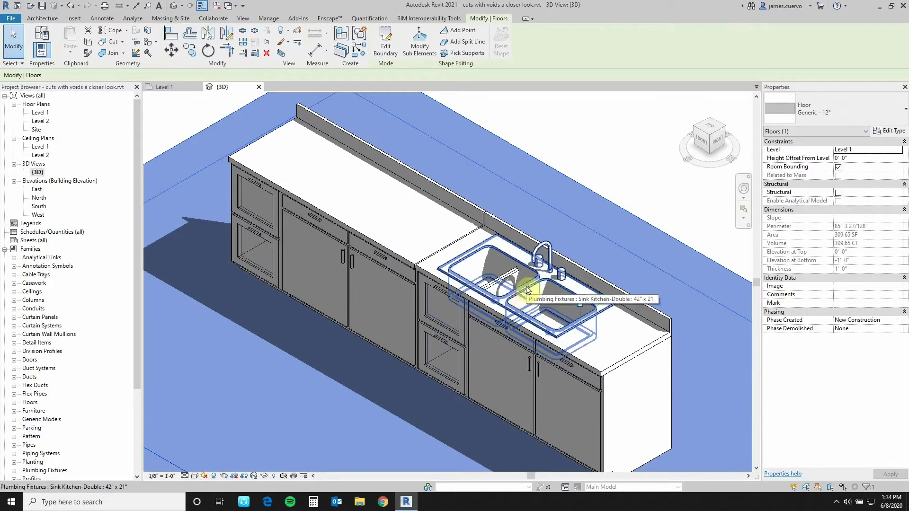
left_click(525, 291)
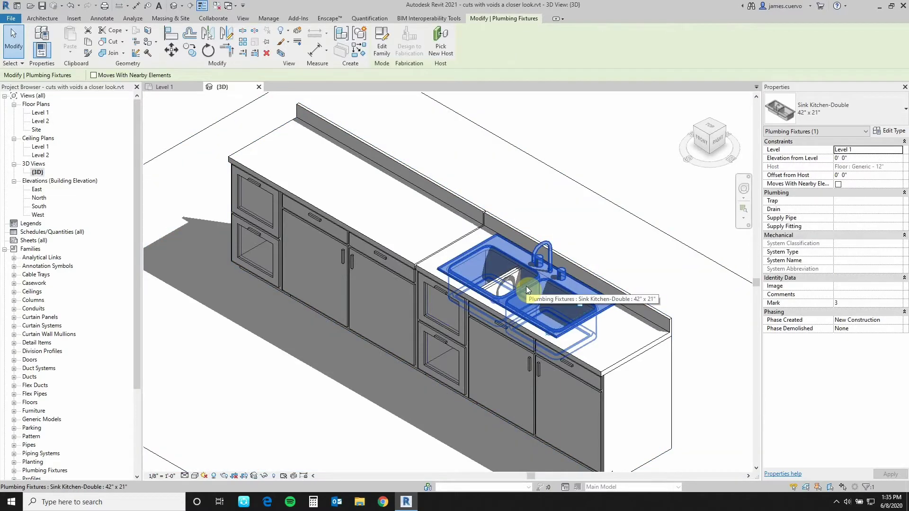
Step: Edit the selected sink family and save a copy as Sink Kitchen-Double with Void.rfa
left_click(380, 50)
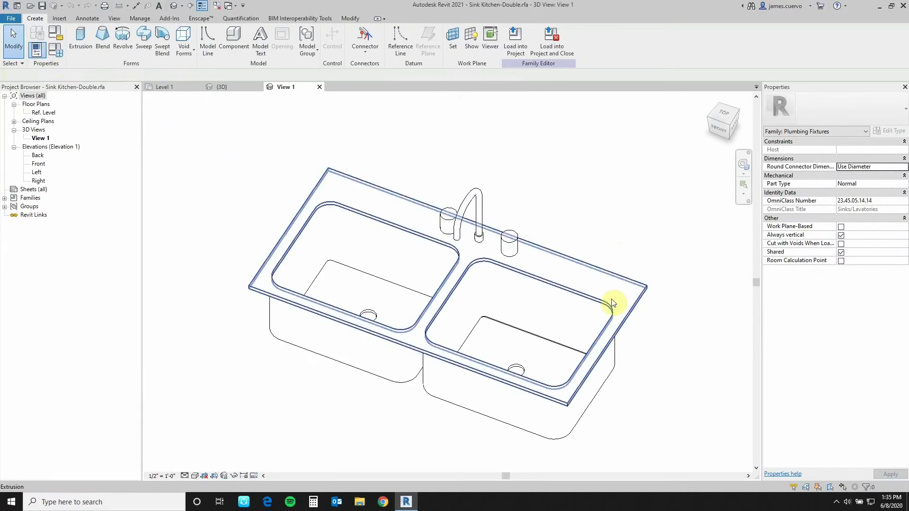
left_click(10, 19)
mouse_move(36, 124)
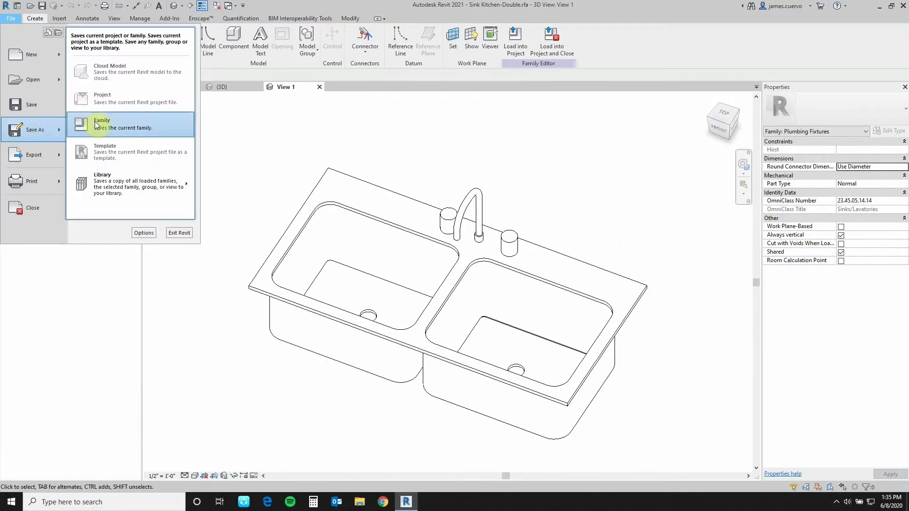
left_click(118, 122)
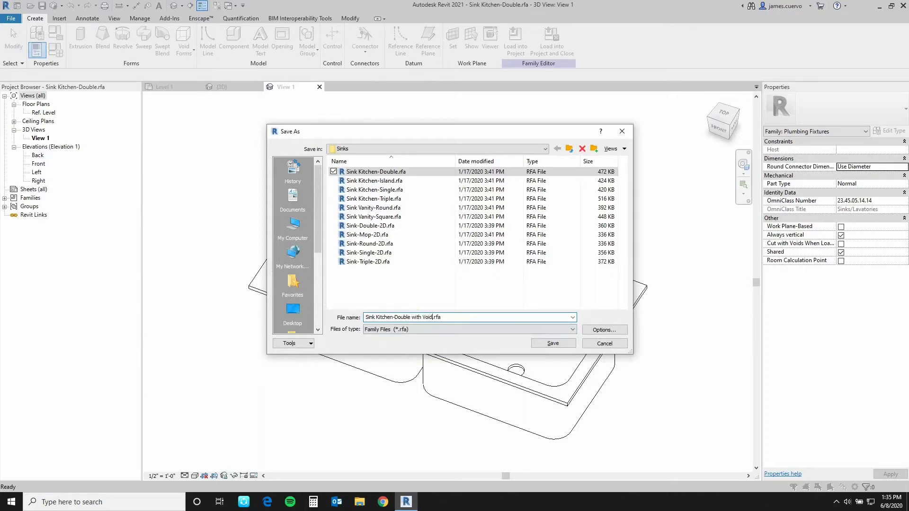
key("Return")
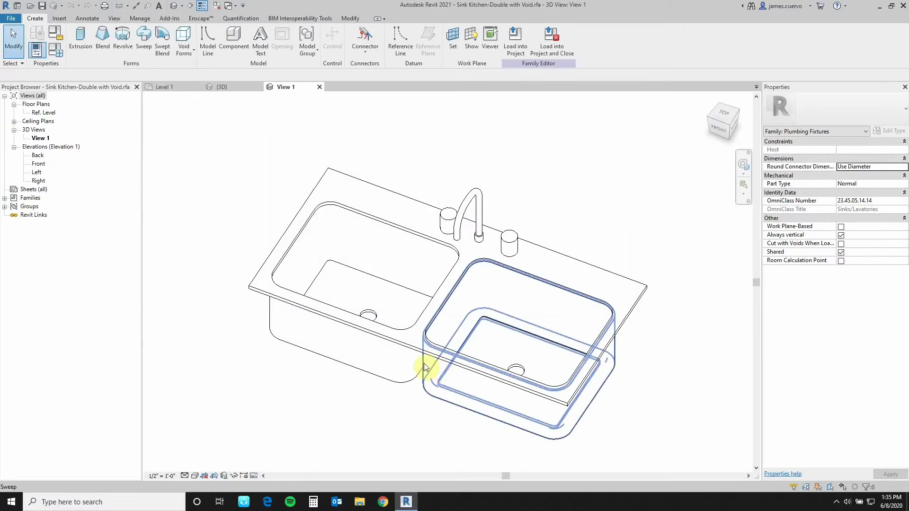
Step: Open the family's Ref. Level floor plan, zoomed and centred on both sink basins
double_click(37, 172)
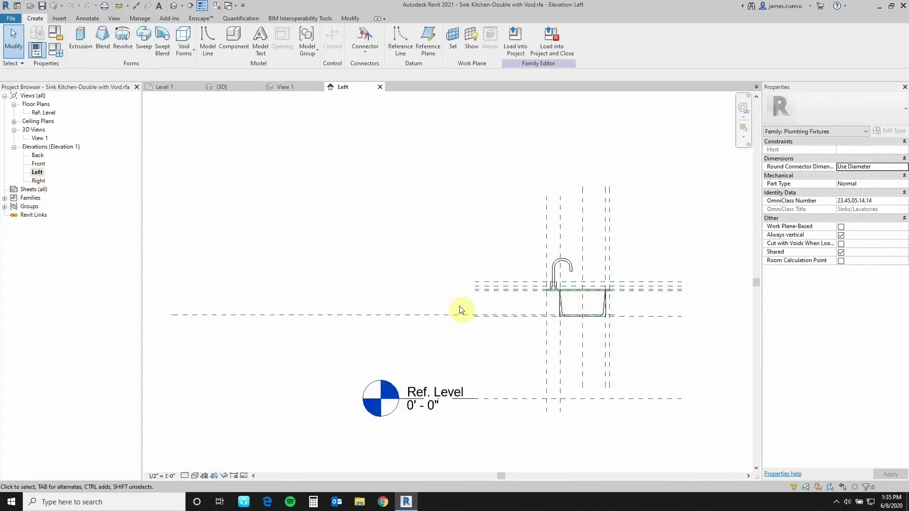
middle_click_drag(542, 305, 414, 306)
scroll(440, 296, "up", 2)
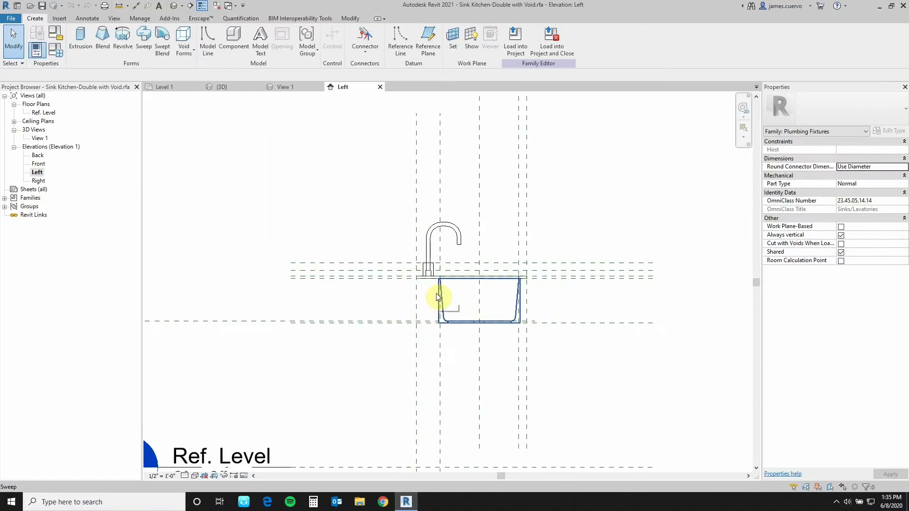
scroll(438, 297, "up", 1)
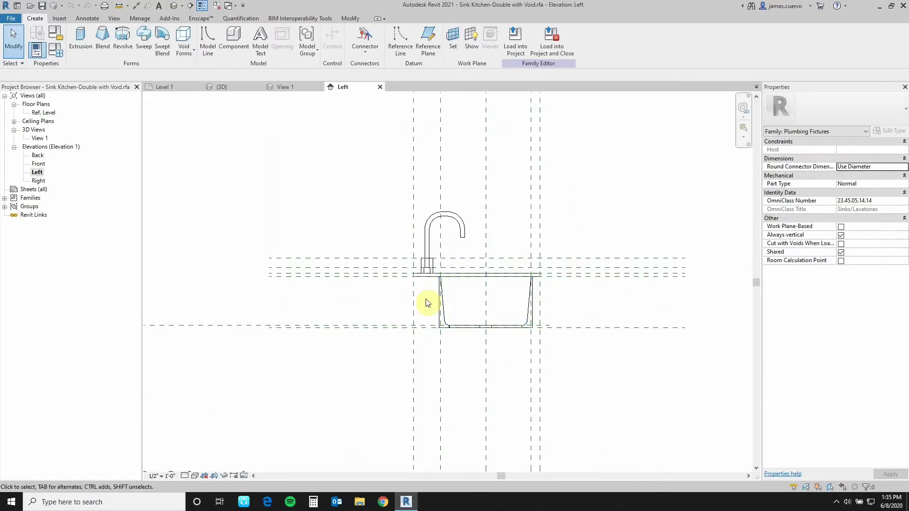
double_click(43, 113)
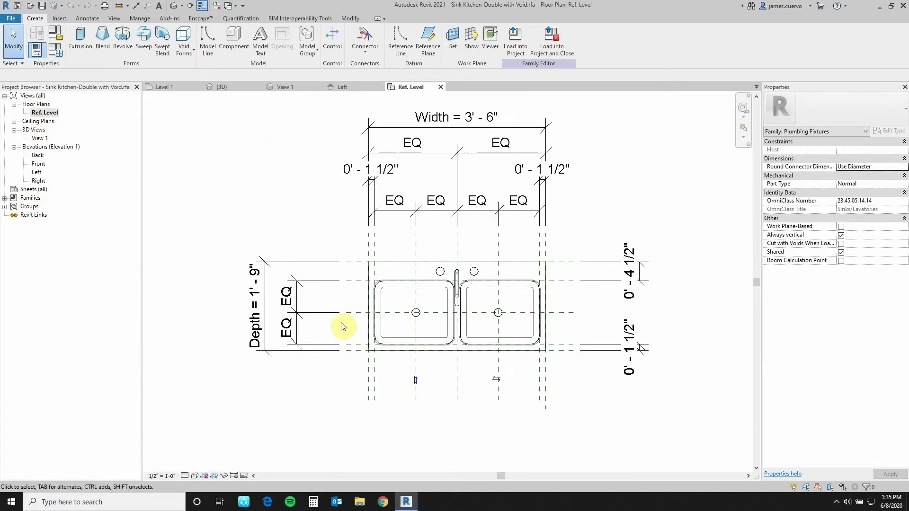
scroll(373, 297, "up", 2)
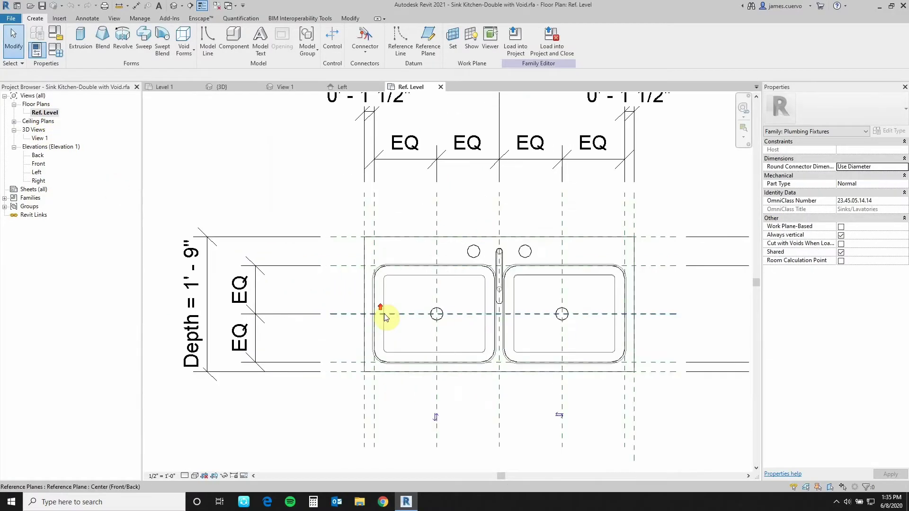
scroll(383, 301, "up", 2)
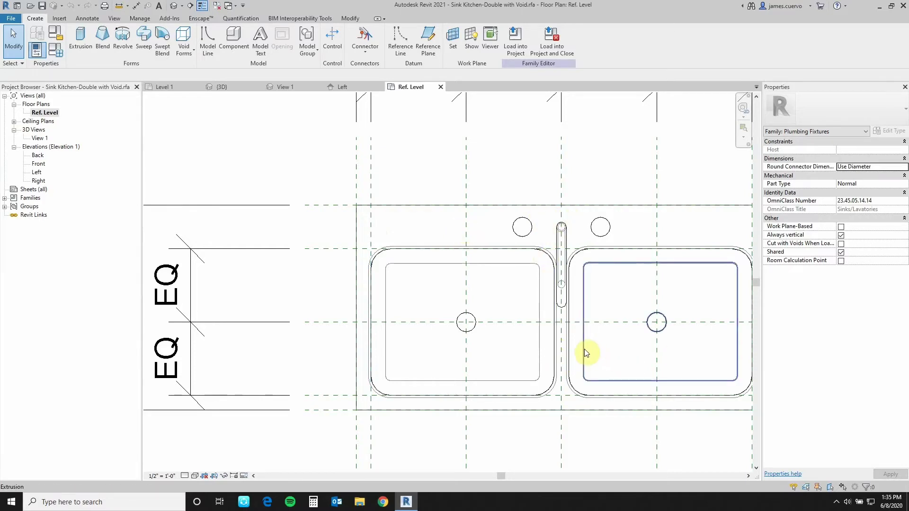
middle_click_drag(745, 327, 586, 302)
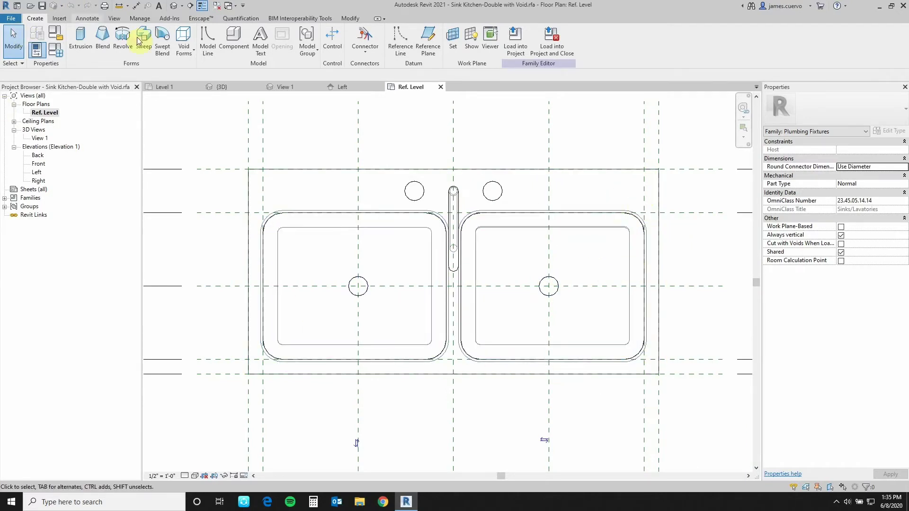
Step: Start a void extrusion and sketch a rectangle between the reference-plane intersections around both basins
left_click(181, 55)
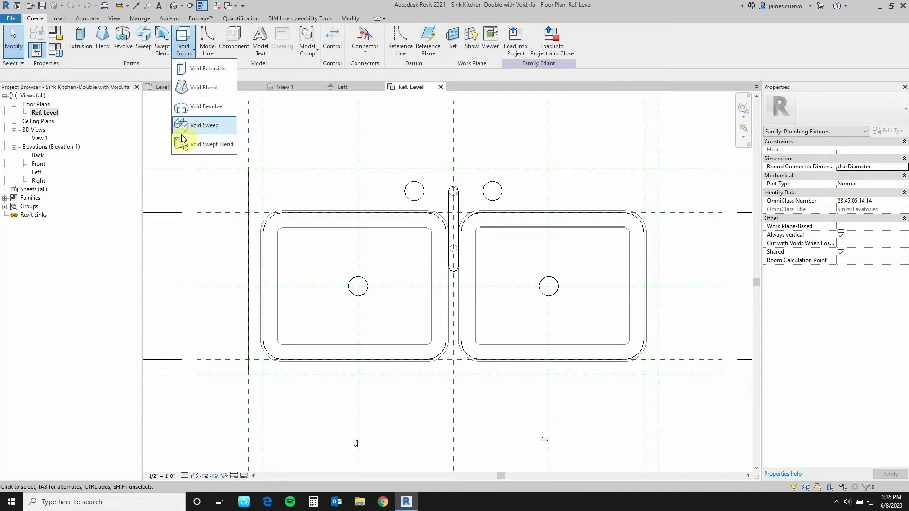
left_click(197, 69)
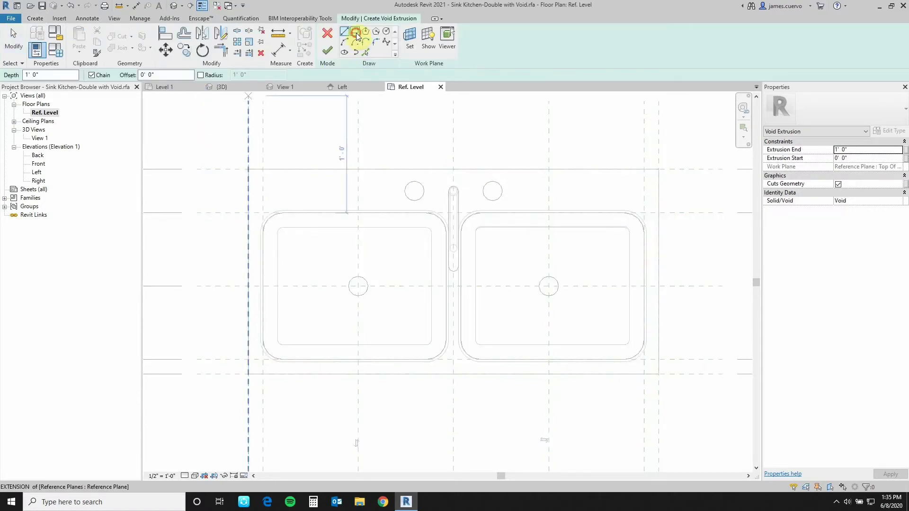
left_click(356, 34)
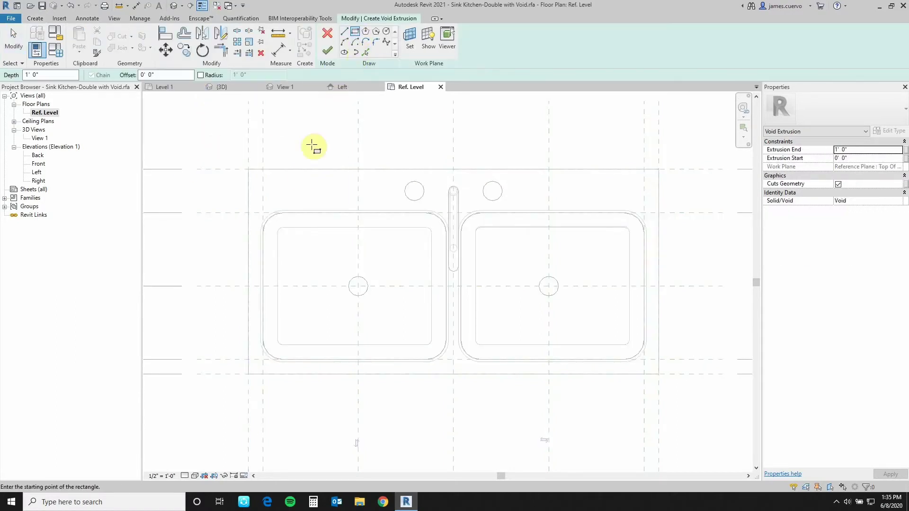
left_click(262, 212)
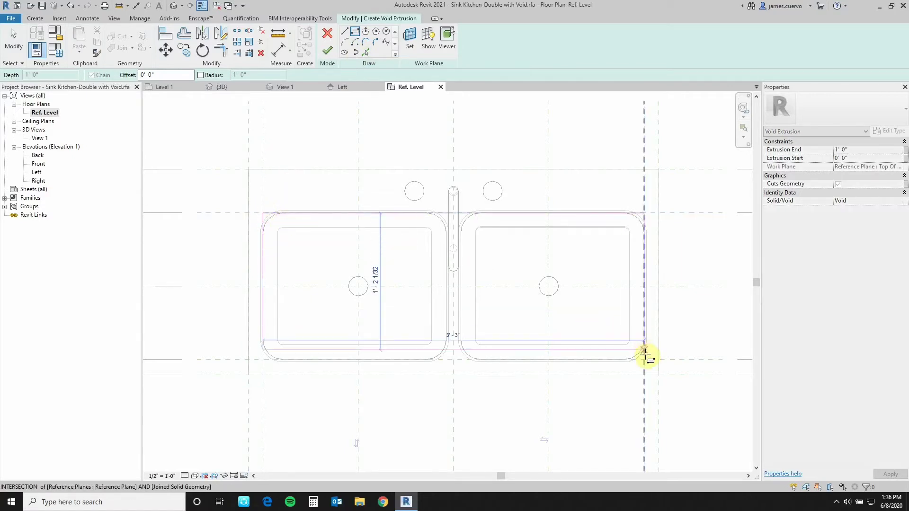
left_click(644, 360)
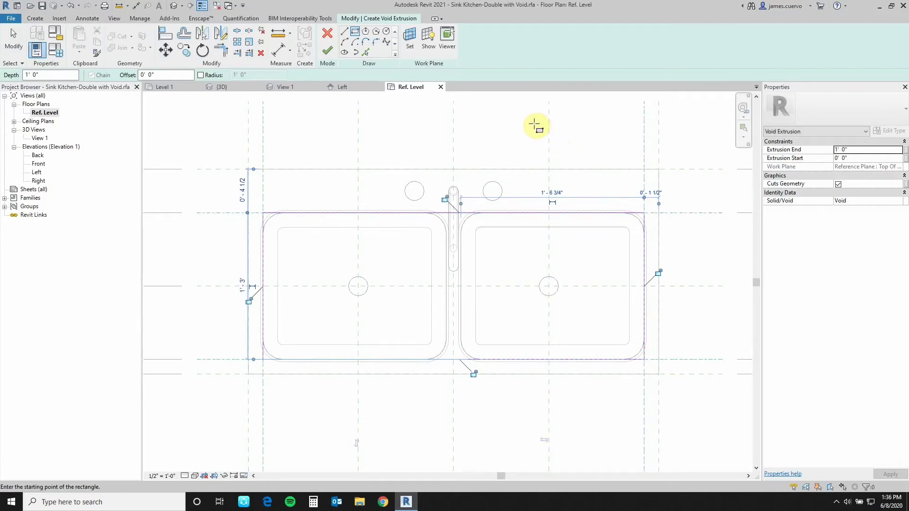
key("Escape")
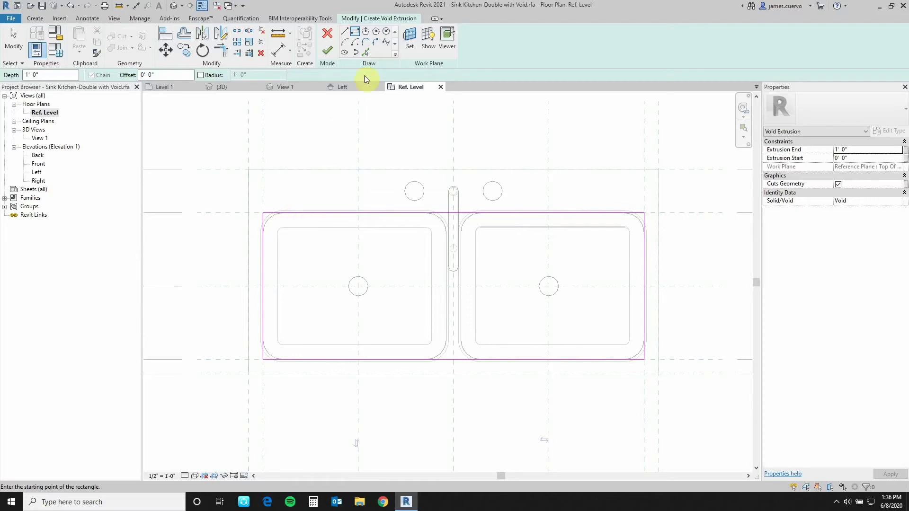
Step: Fillet the rectangle's top-left and bottom-left corners
left_click(376, 42)
left_click(303, 212)
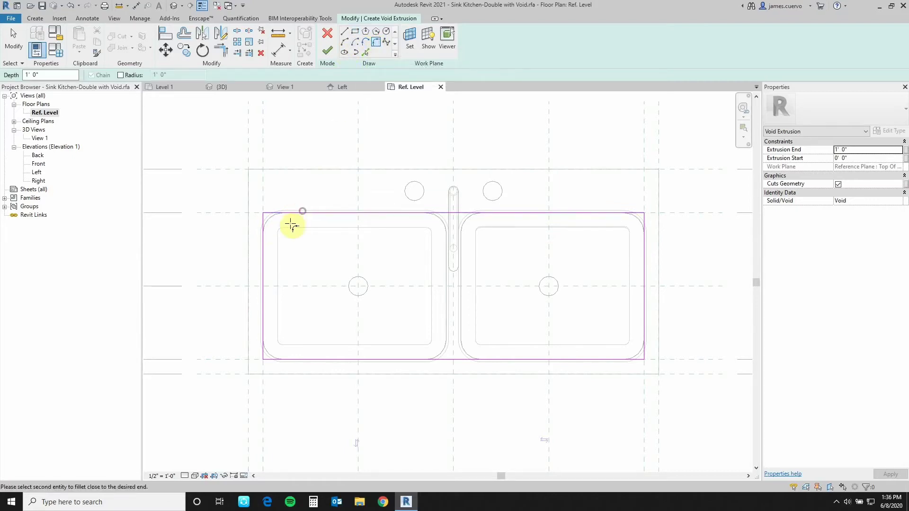
left_click(263, 242)
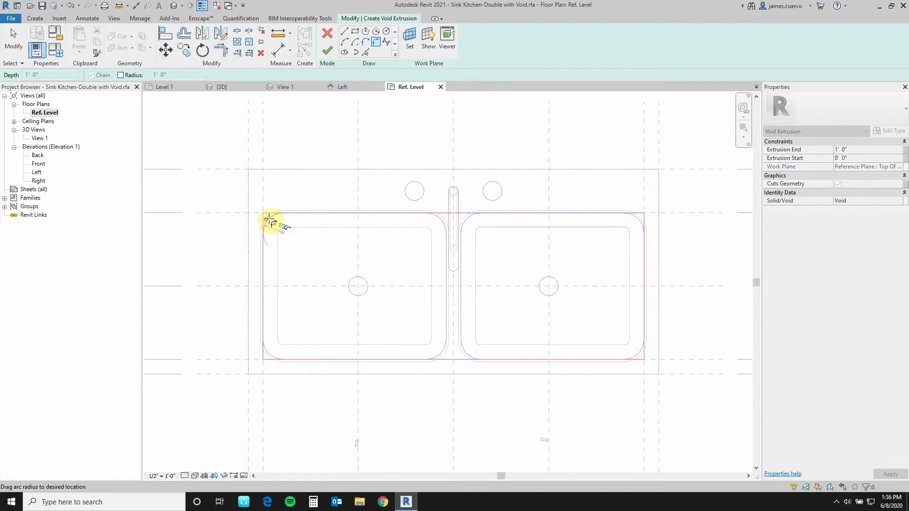
left_click(270, 220)
left_click(294, 360)
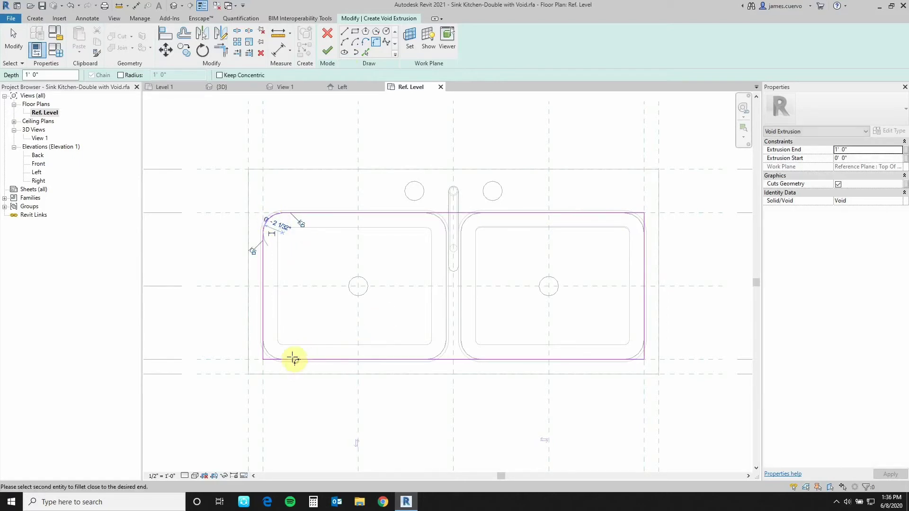
left_click(263, 326)
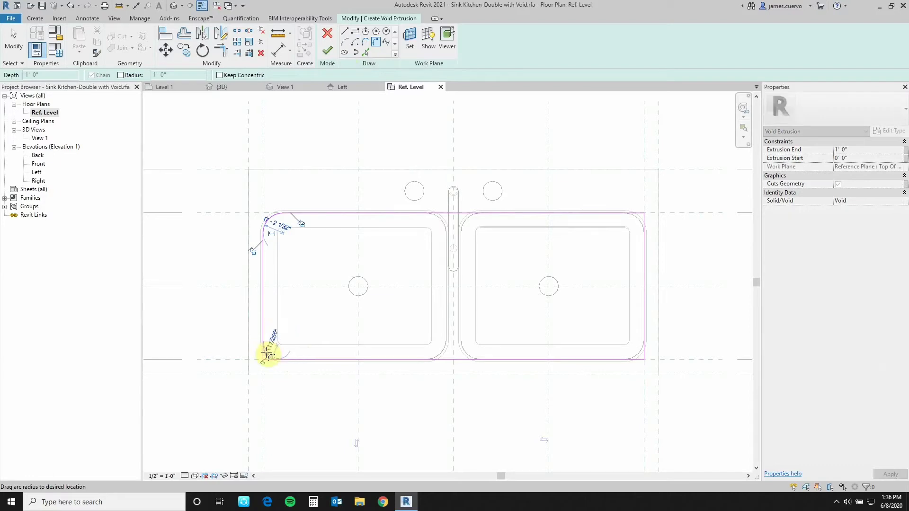
left_click(269, 355)
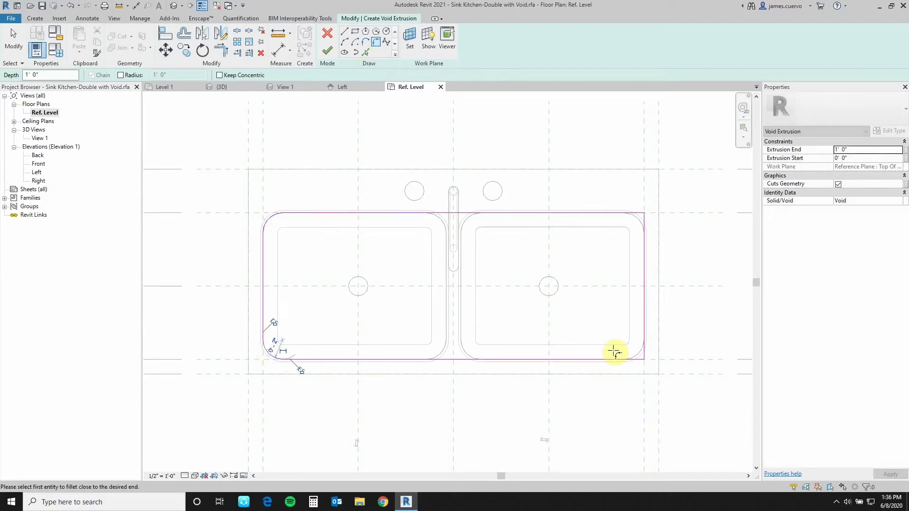
Step: Fillet the rectangle's bottom-right and top-right corners
left_click(620, 360)
left_click(643, 340)
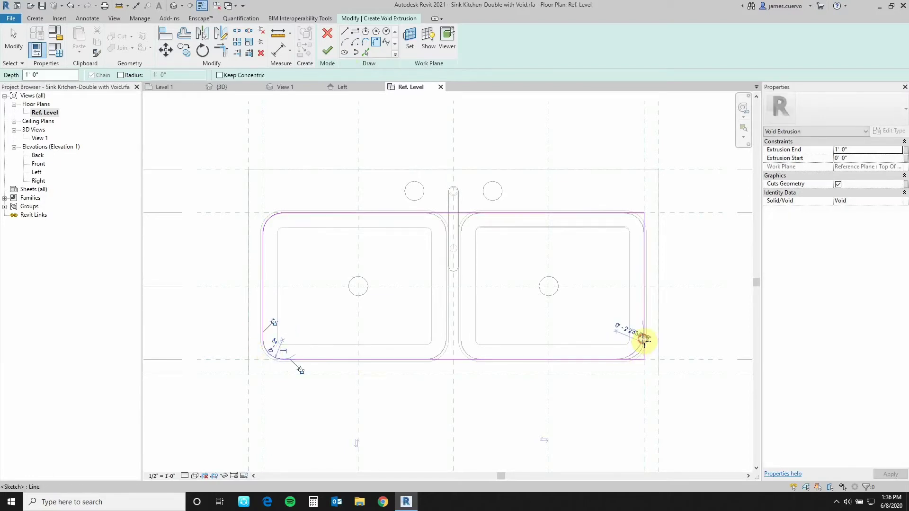
left_click(642, 351)
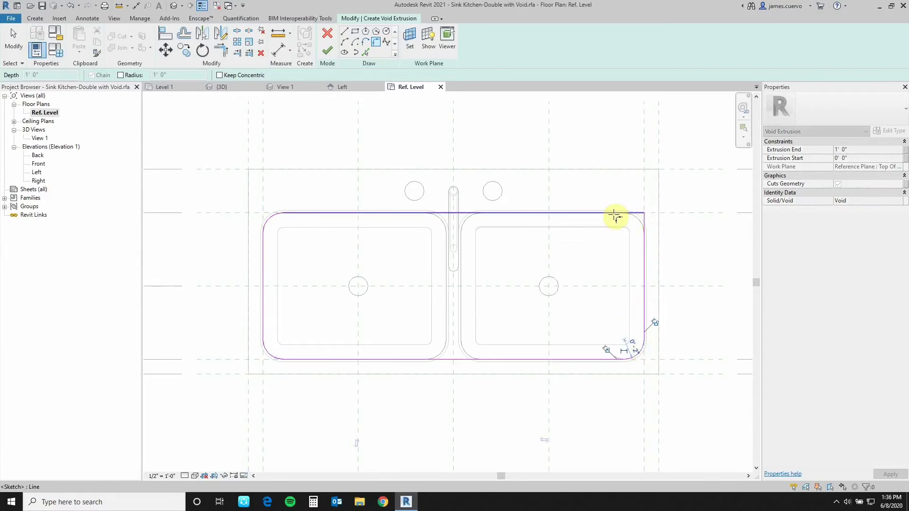
left_click(643, 245)
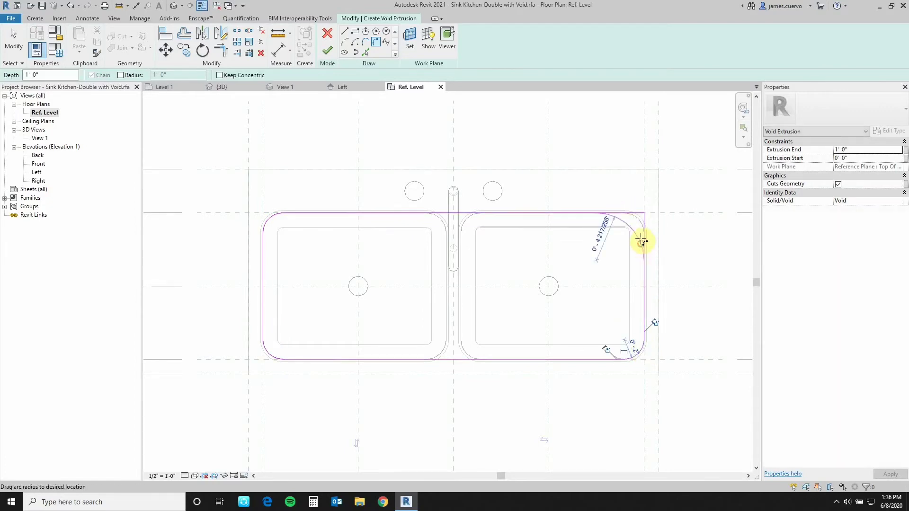
left_click(635, 214)
left_click(640, 220)
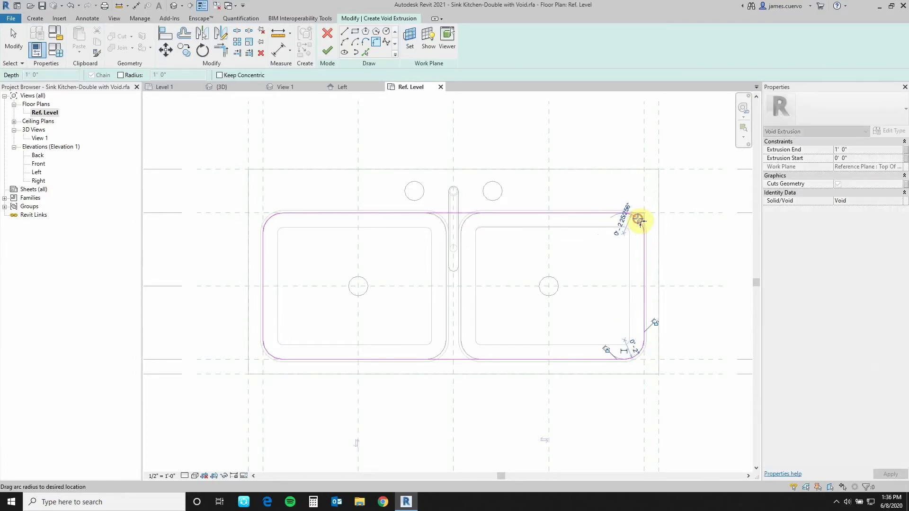
Step: Finish the void sketch and, in the Left elevation, extend its bottom just past the lower reference plane
left_click(326, 53)
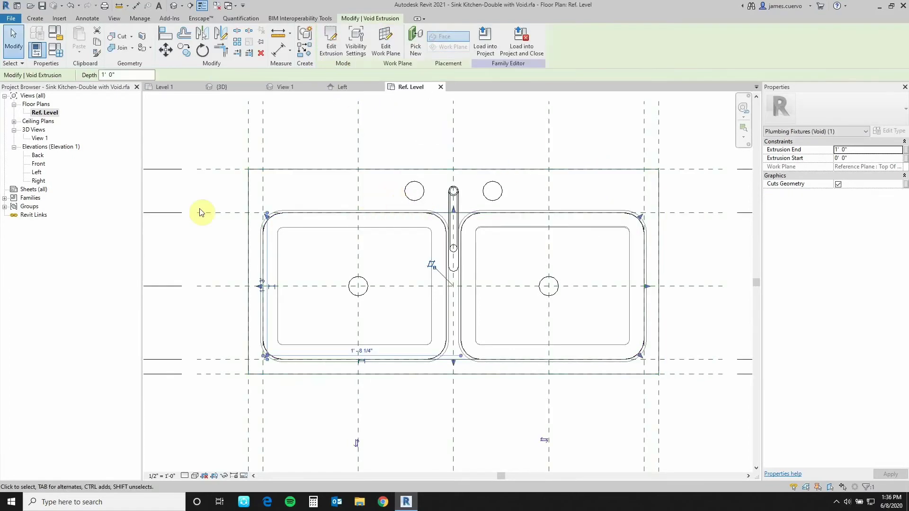
double_click(42, 173)
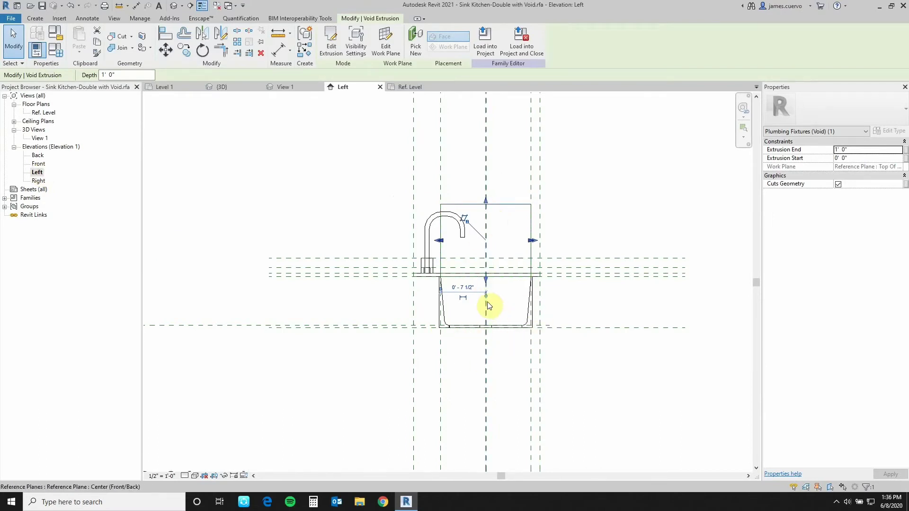
left_click_drag(486, 283, 487, 328)
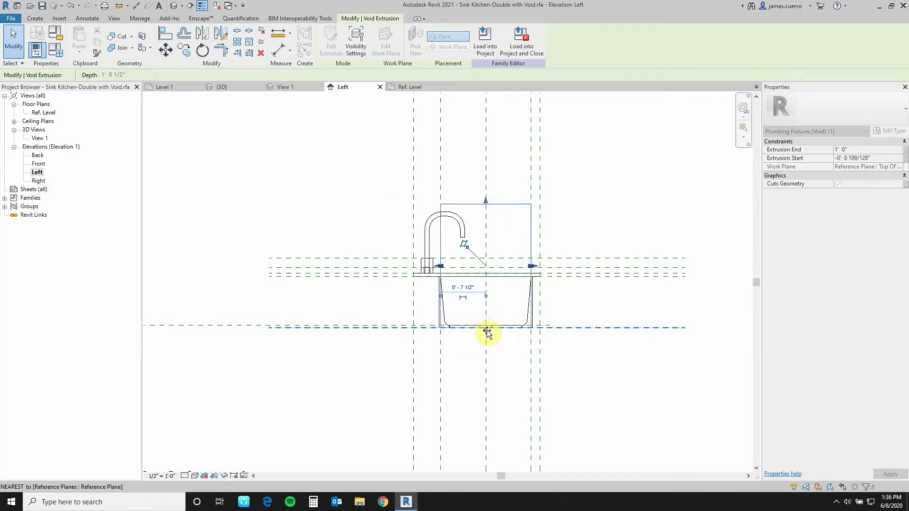
left_click_drag(486, 331, 490, 332)
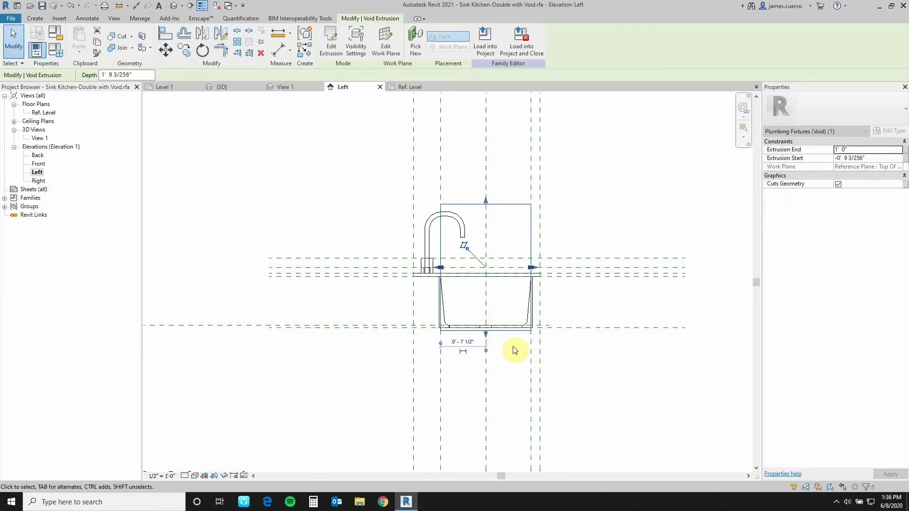
Step: Snap the void's top down onto the Top Of Counter plane so it ends at 0' 0"
scroll(497, 265, "up", 2)
left_click_drag(482, 185, 469, 280)
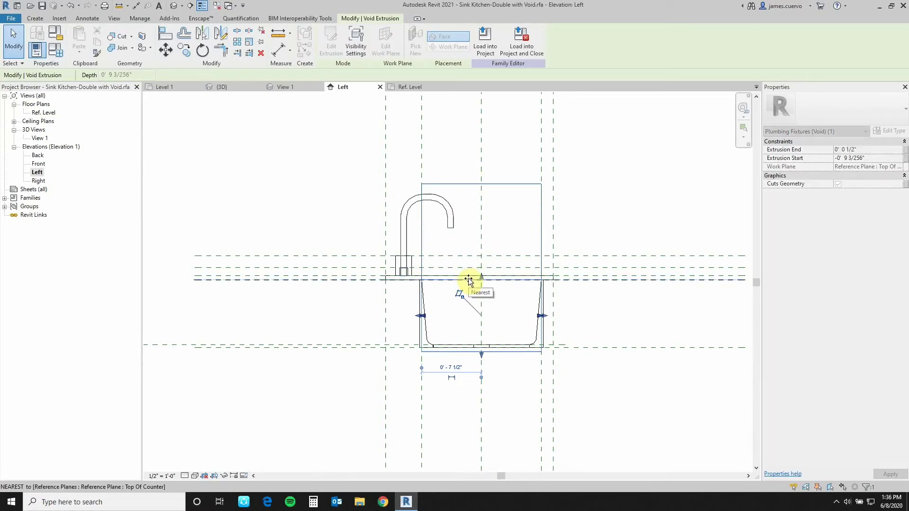
left_click_drag(468, 280, 466, 278)
scroll(463, 284, "up", 2)
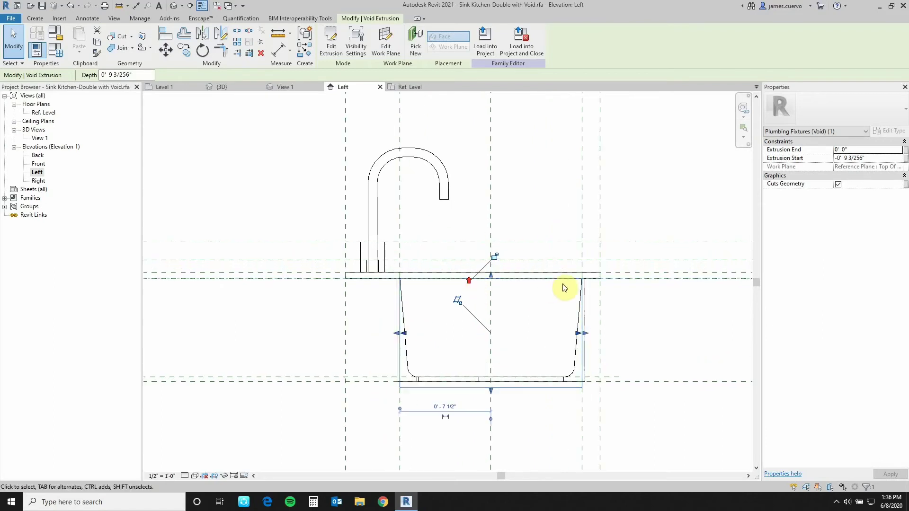
scroll(607, 289, "up", 2)
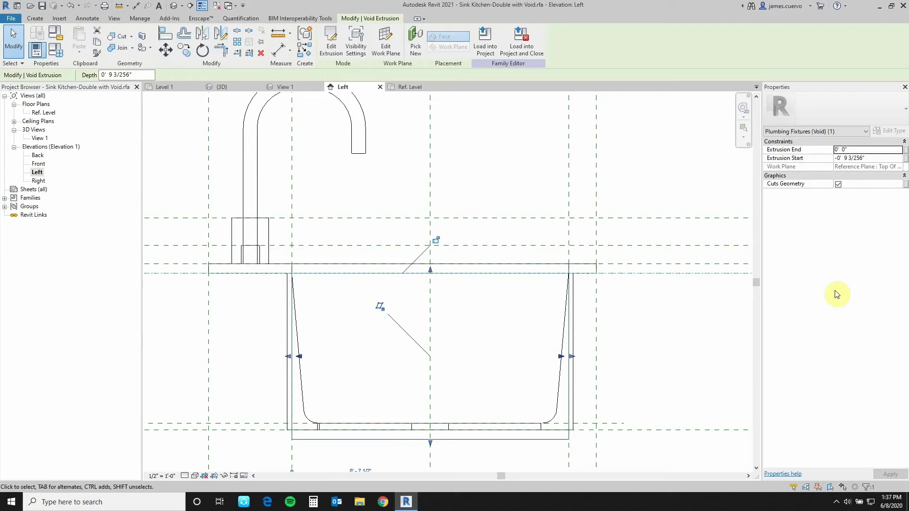
Step: Clear the void's Cuts Geometry, enable Cut with Voids When Loaded, then save and load the family into the project
left_click(838, 184)
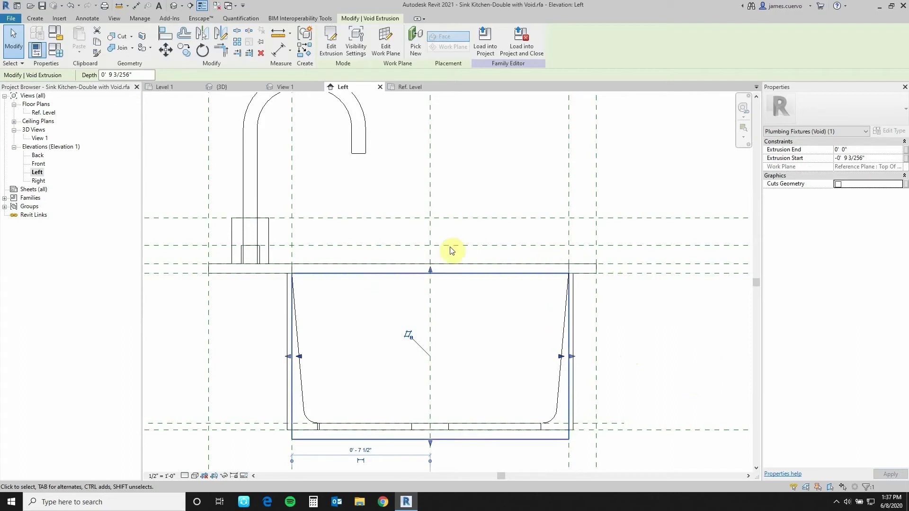
left_click(535, 159)
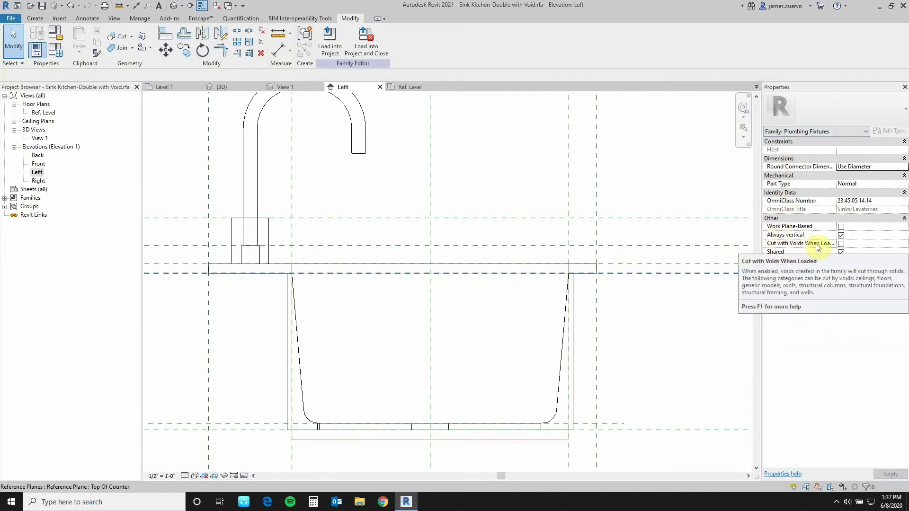
left_click(841, 243)
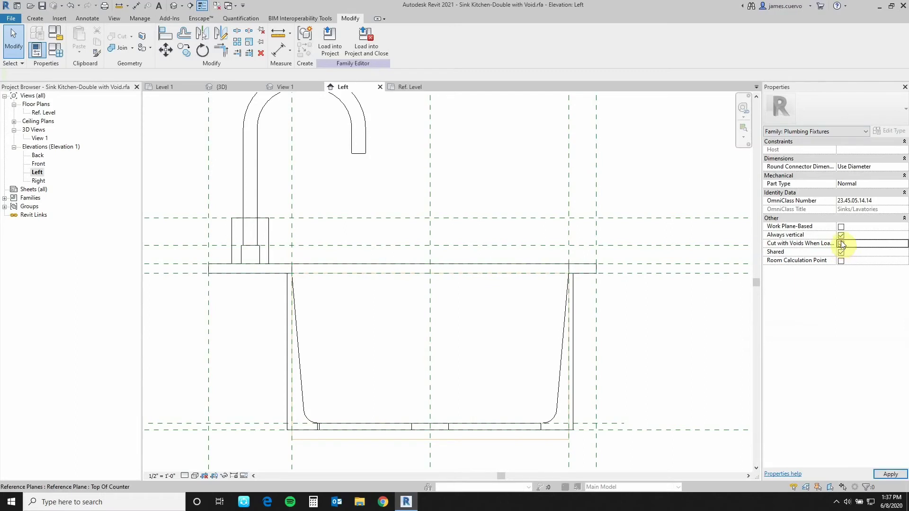
left_click(43, 8)
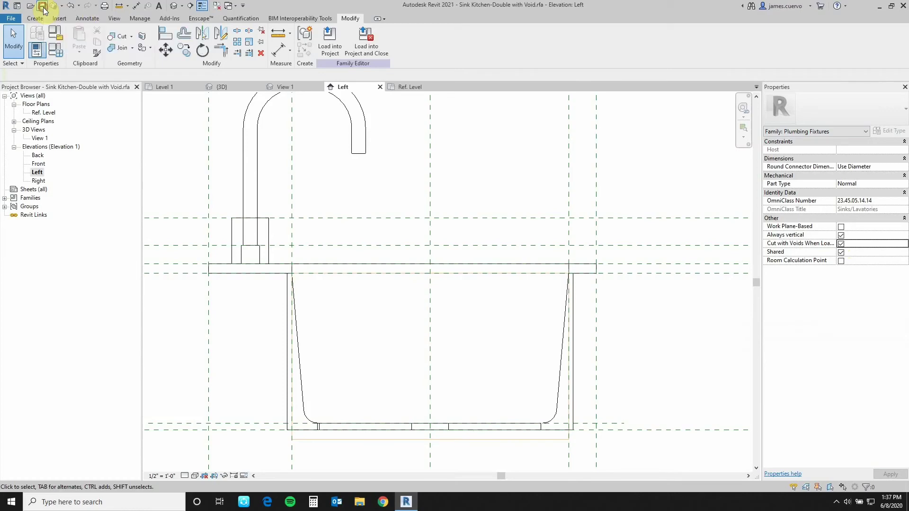
left_click(328, 49)
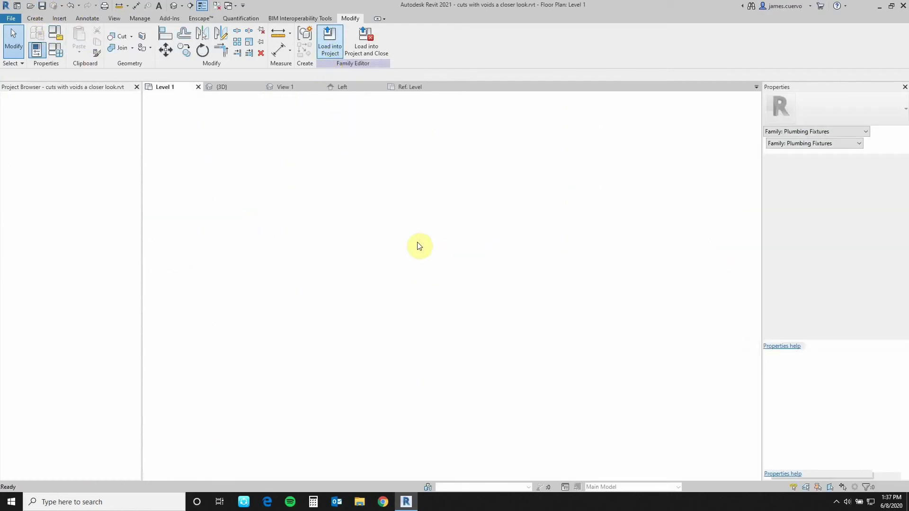
Step: In the {3D} view, cut the left countertop with the left sink's void
middle_click_drag(436, 163, 704, 148)
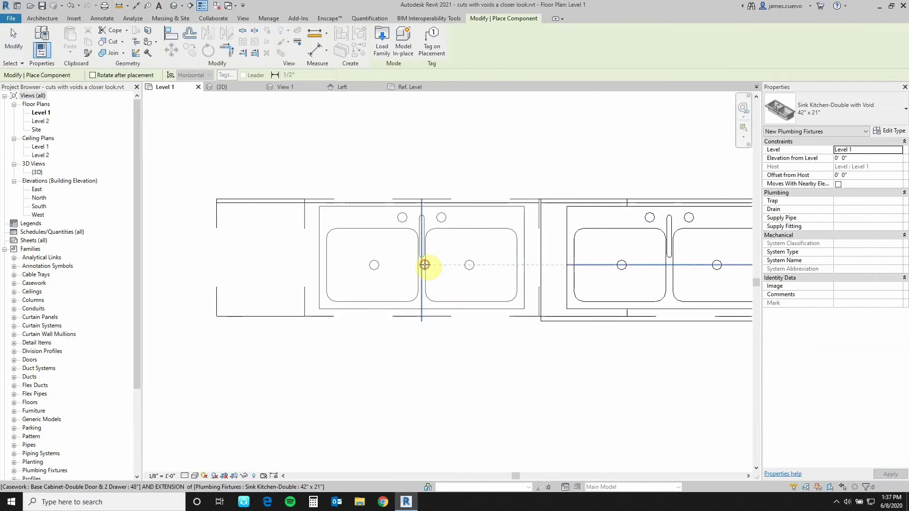
key("Escape")
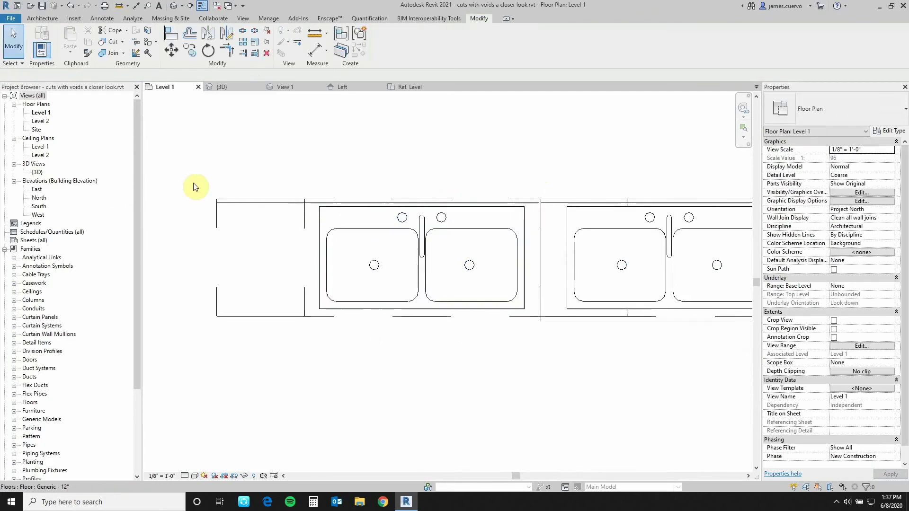
double_click(37, 172)
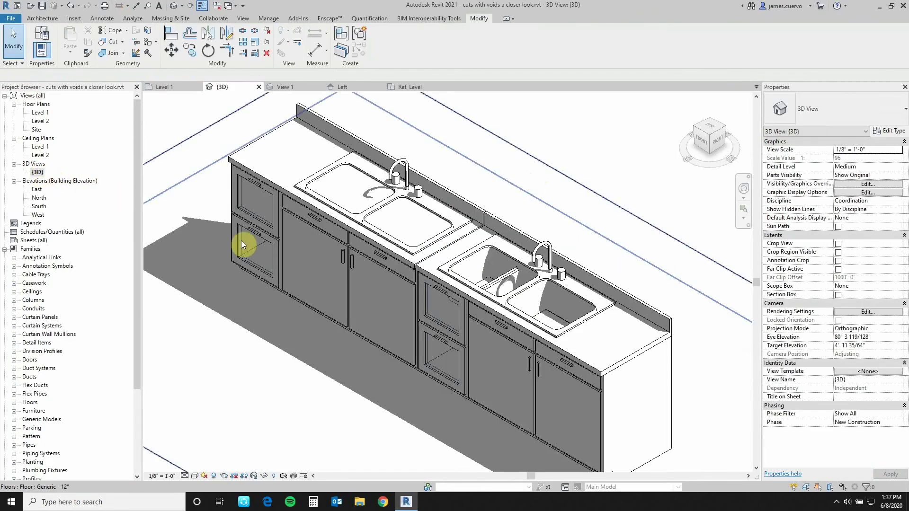
left_click(114, 41)
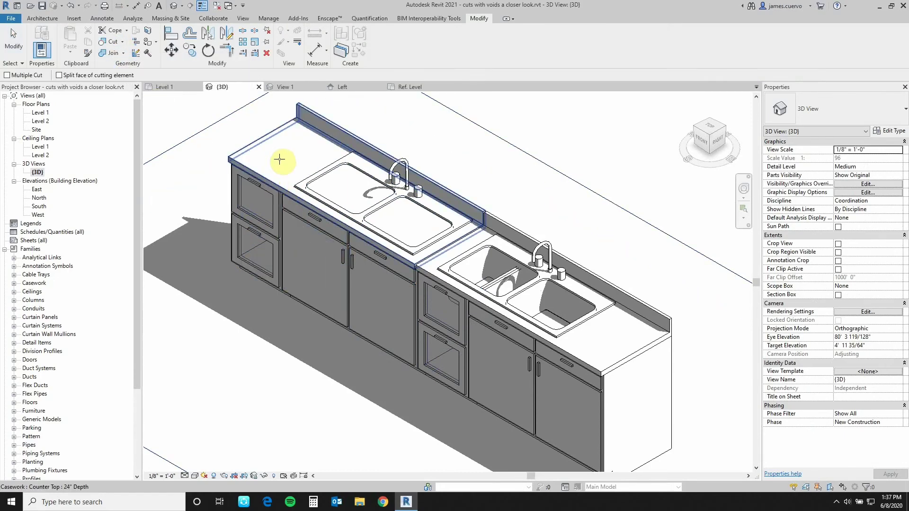
left_click(291, 149)
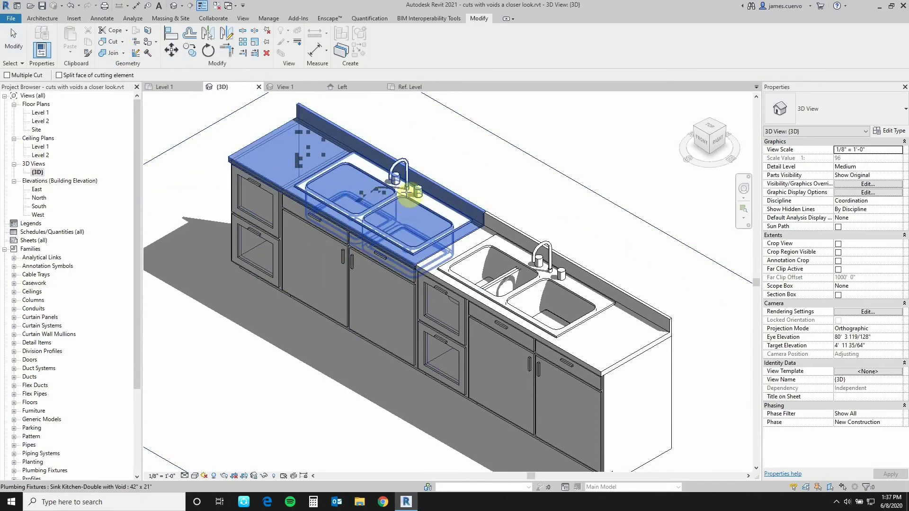
left_click(406, 197)
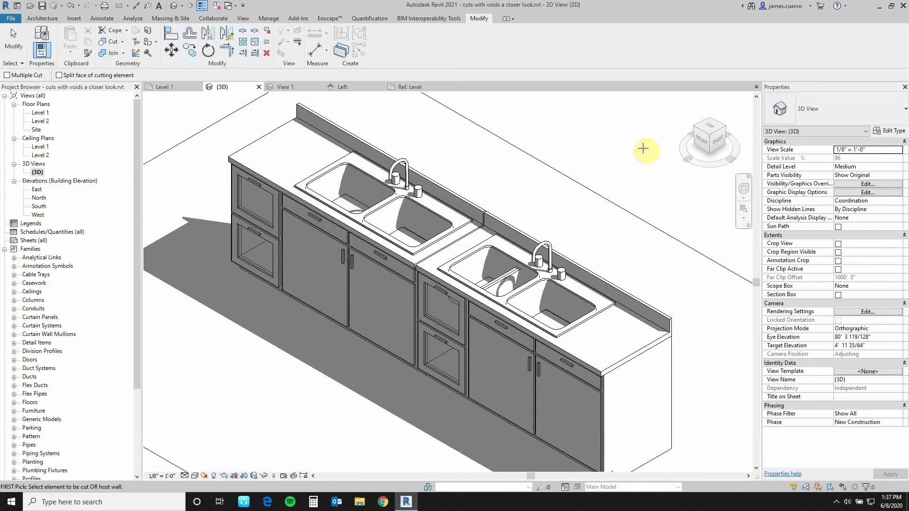
key("Escape")
left_click(406, 203)
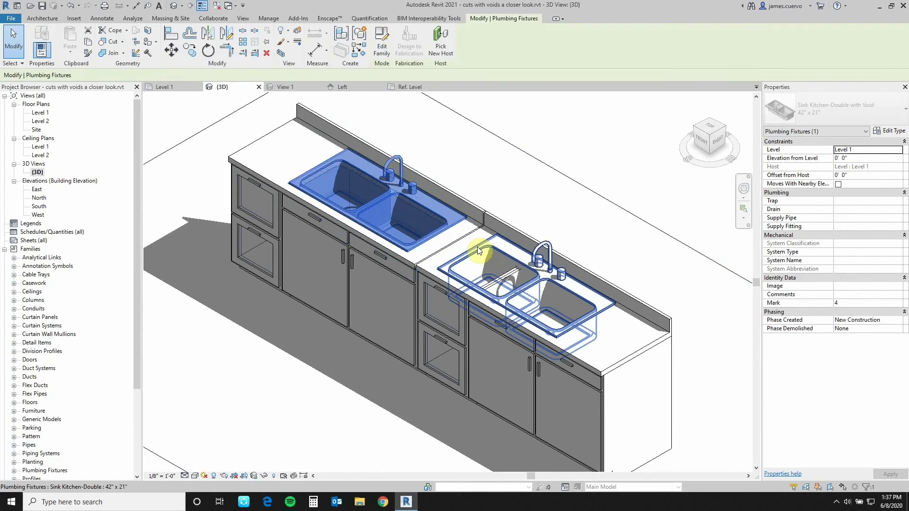
key("Left")
key("Left")
key("Left")
key("Left")
key("Right")
key("Right")
key("Right")
key("Right")
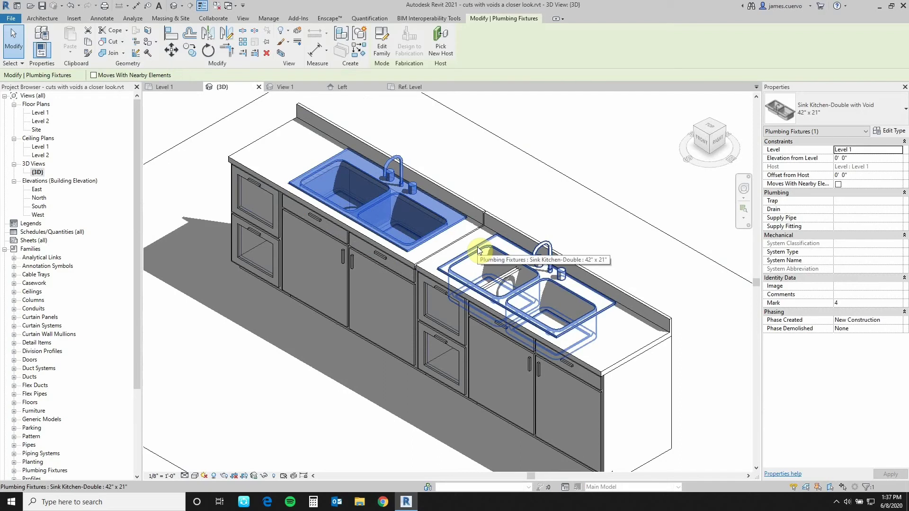
key("Left")
key("Left")
key("Left")
key("Left")
key("Left")
key("Right")
key("Right")
key("Right")
key("Right")
key("Right")
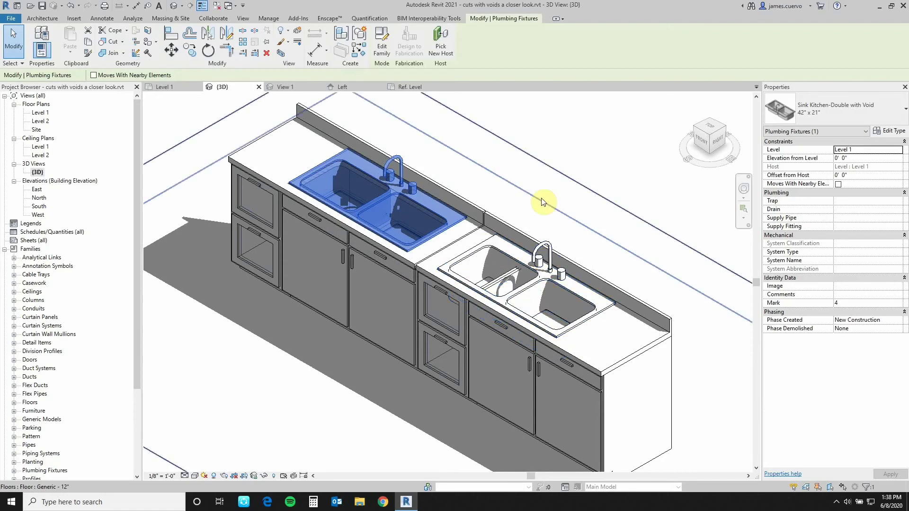
left_click(581, 149)
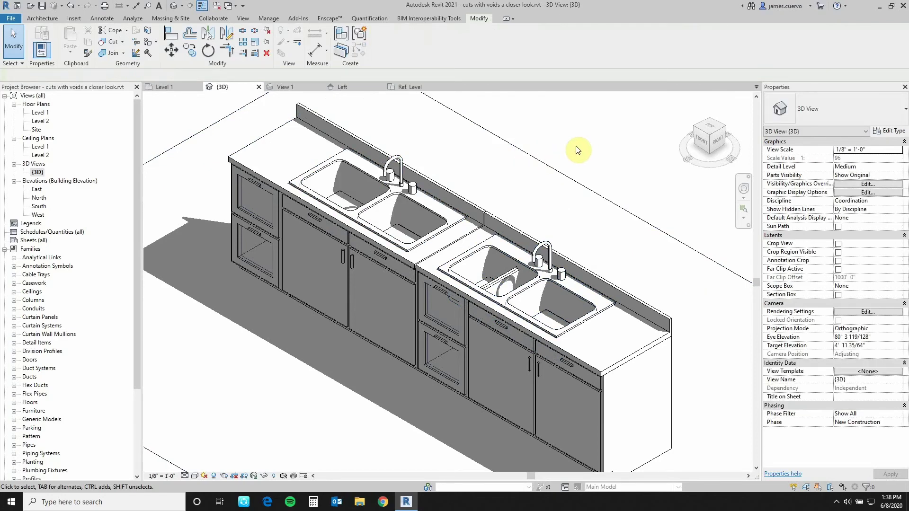
left_click(525, 292)
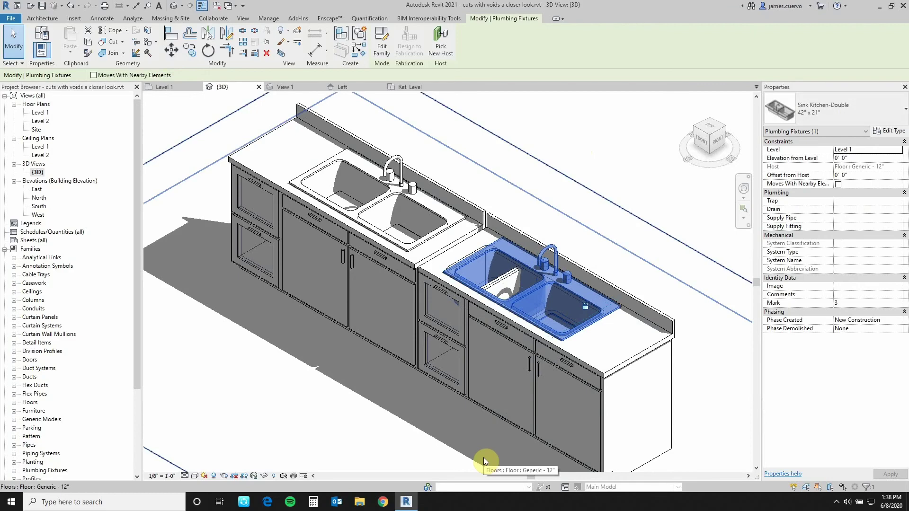
left_click(588, 142)
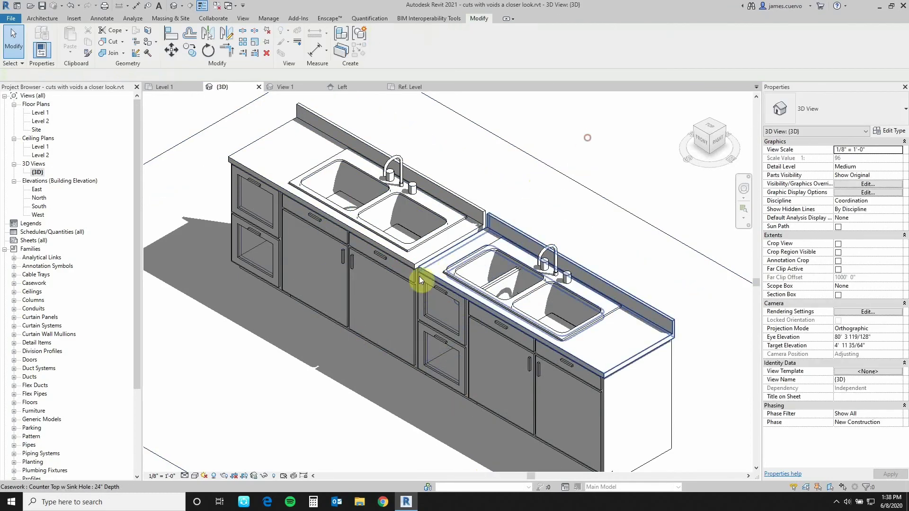